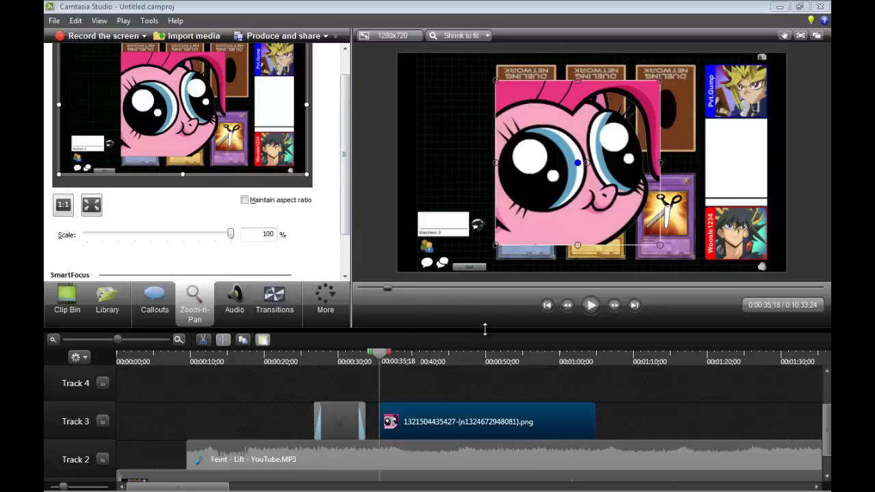
# Step: Drag the Zoom-n-Pan rectangle's edges inward to frame Pinkie Pie's eyes at 236% scale
pyautogui.click(347, 210)
pyautogui.moveTo(347, 210)
pyautogui.mouseDown()
pyautogui.moveTo(343, 183)
pyautogui.moveTo(343, 243)
pyautogui.moveTo(347, 207)
pyautogui.mouseUp()
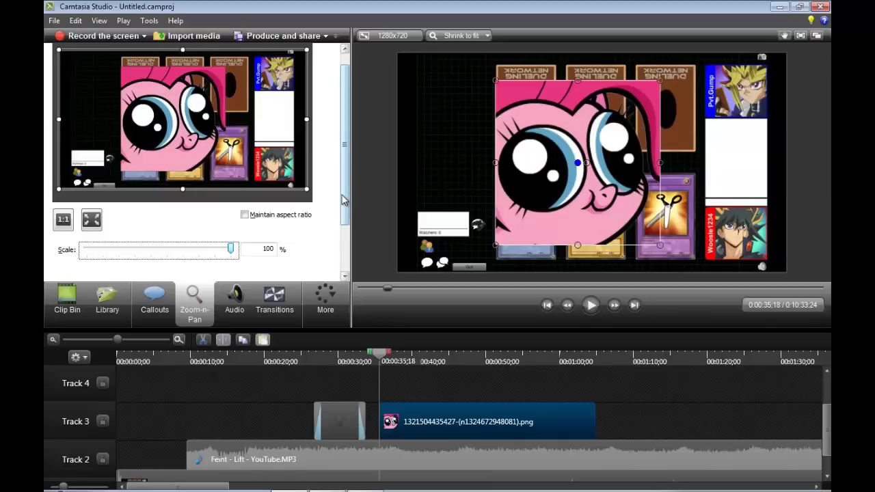
pyautogui.scroll(1, 343, 171)
pyautogui.moveTo(181, 203); pyautogui.dragTo(181, 190)
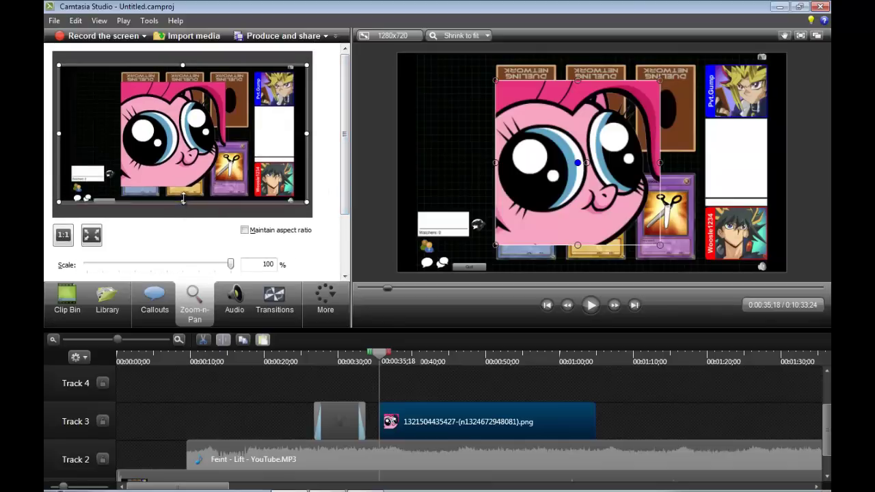
pyautogui.moveTo(211, 134); pyautogui.dragTo(212, 125)
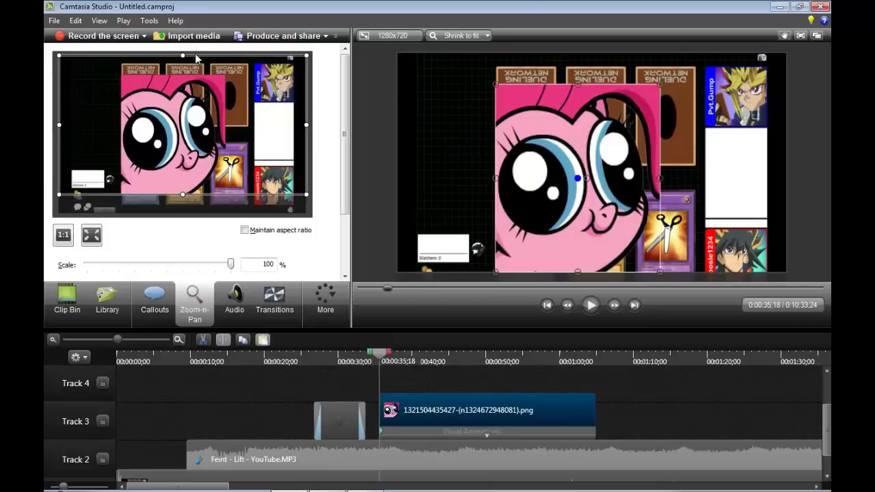
pyautogui.moveTo(182, 55); pyautogui.dragTo(182, 75)
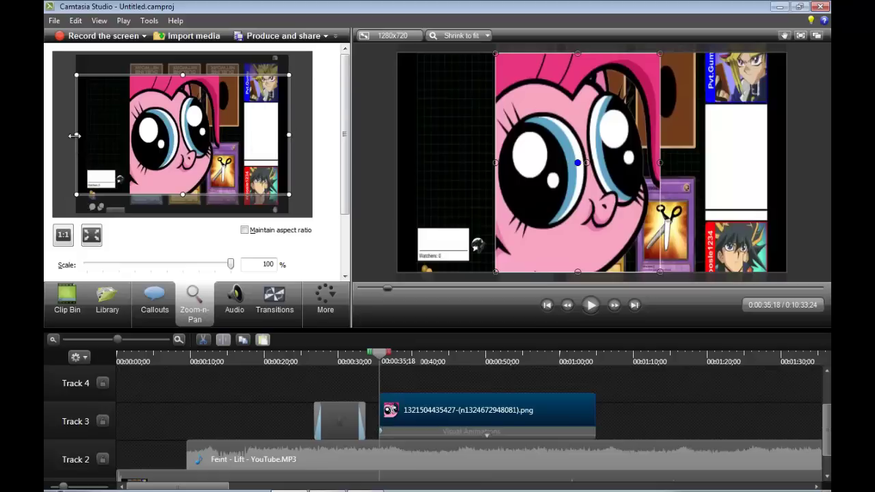
pyautogui.moveTo(76, 136); pyautogui.dragTo(130, 147)
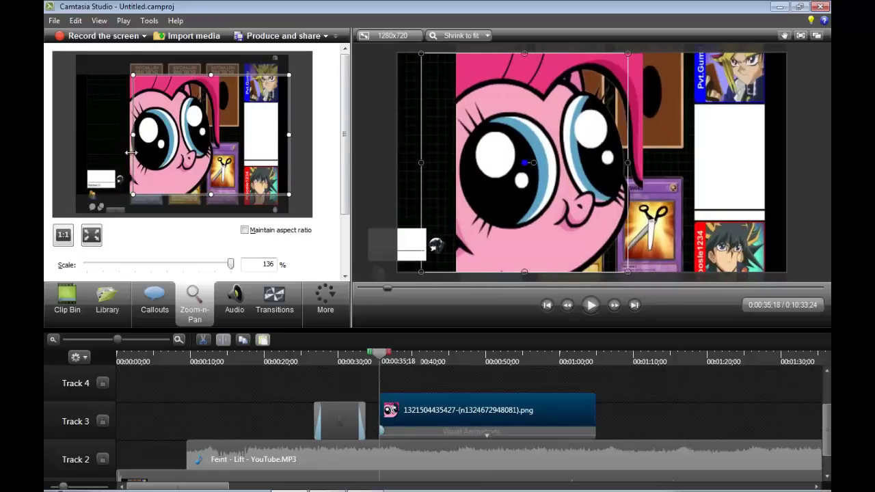
pyautogui.moveTo(307, 143); pyautogui.dragTo(227, 150)
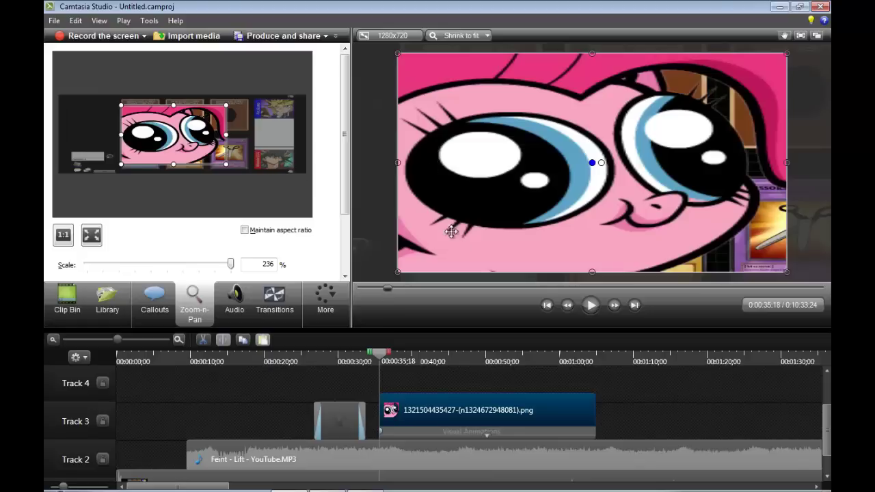
# Step: Preview the zoom animation, stopping playback at 0:00:46;12 with the view at 133%
pyautogui.click(594, 313)
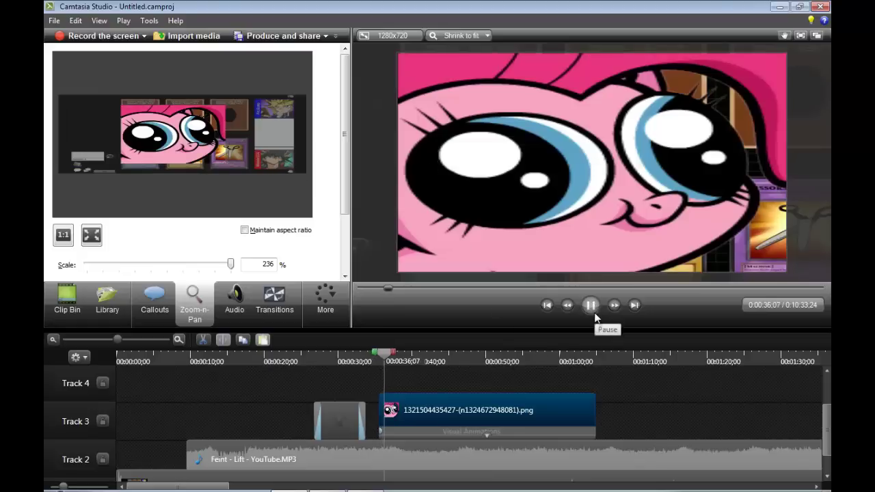
pyautogui.click(246, 231)
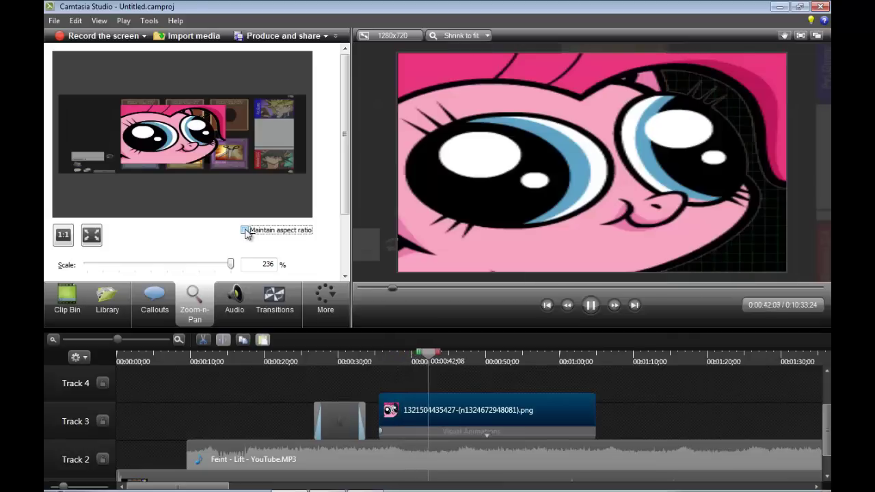
pyautogui.click(589, 310)
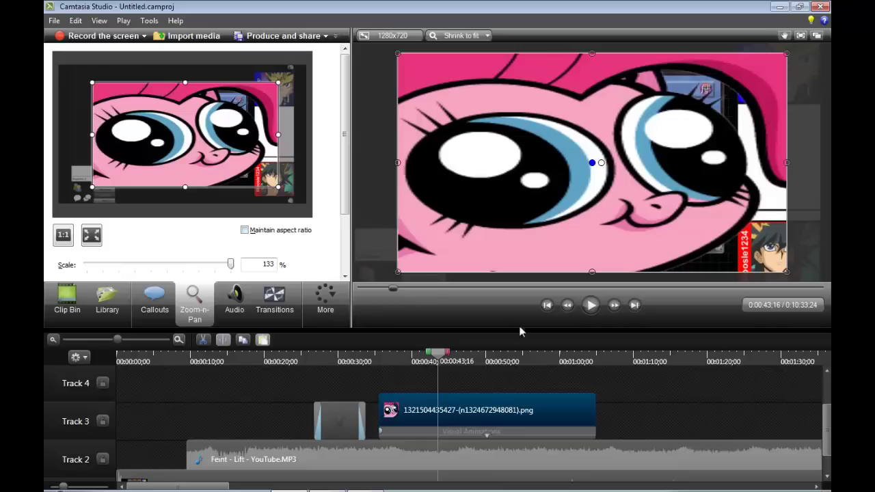
pyautogui.click(585, 311)
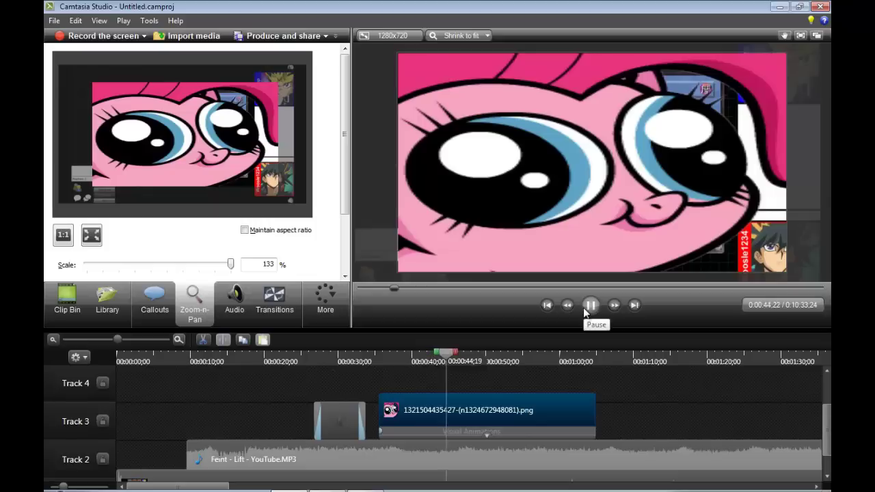
pyautogui.click(584, 311)
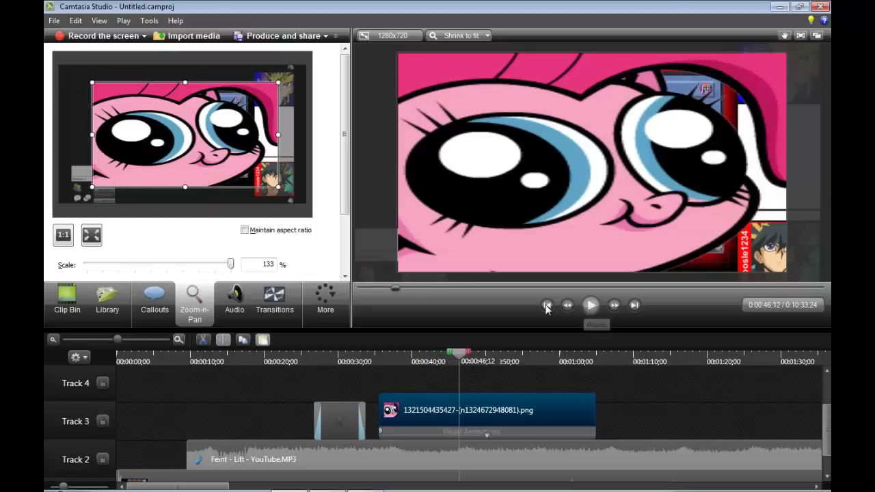
pyautogui.scroll(-1, 59, 214)
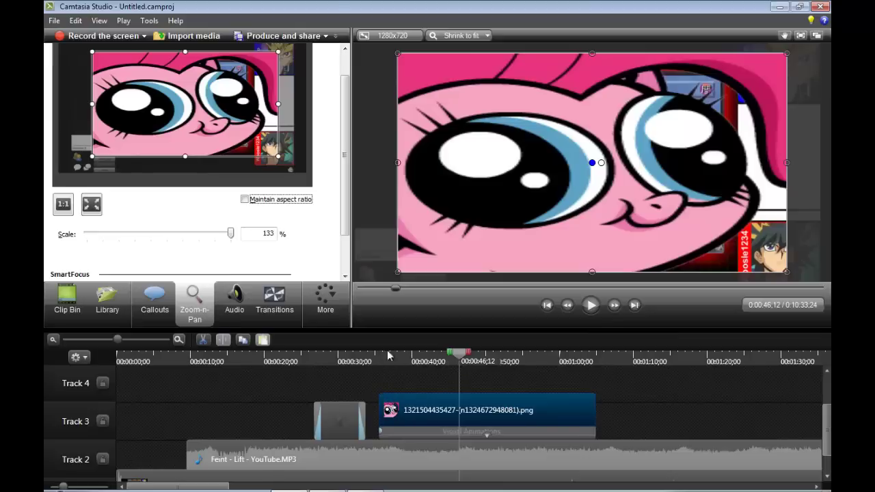
# Step: Add a 100% zoom keyframe with 1:1 and preview it
pyautogui.click(63, 205)
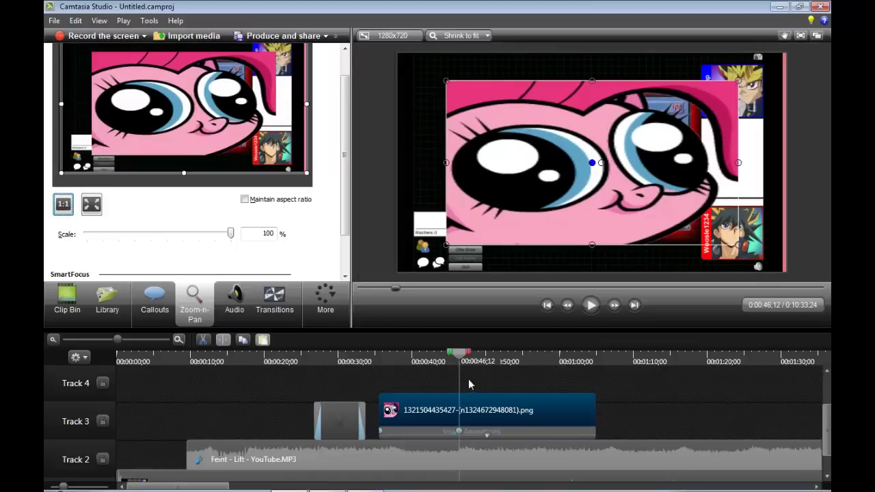
pyautogui.click(591, 305)
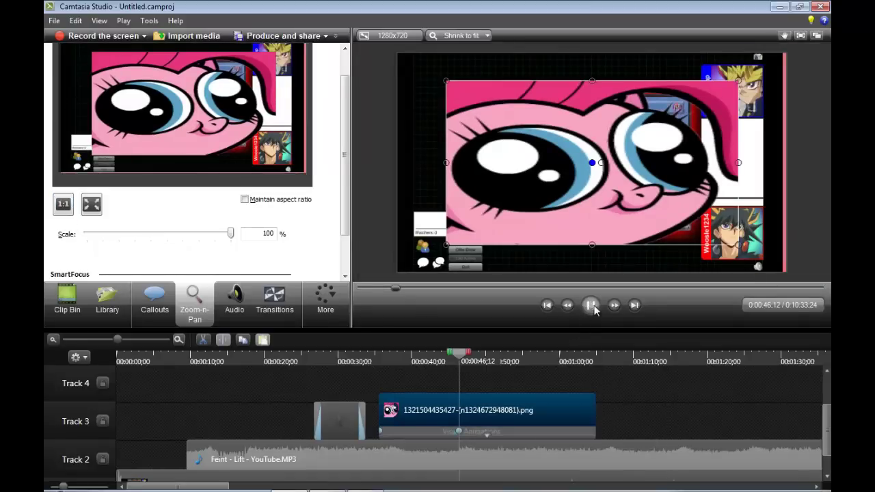
pyautogui.click(592, 306)
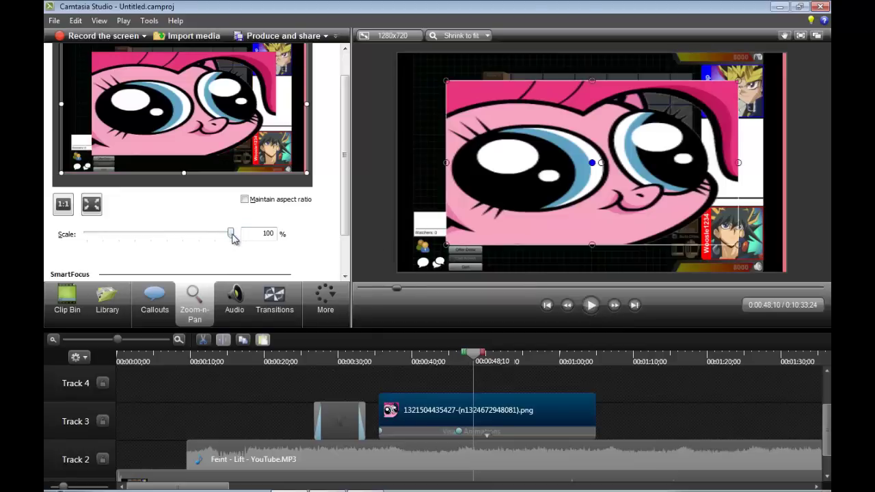
# Step: Shrink the image to 32% scale, then return it to 100%, pausing at 0:00:53;15
pyautogui.moveTo(233, 237); pyautogui.dragTo(121, 244)
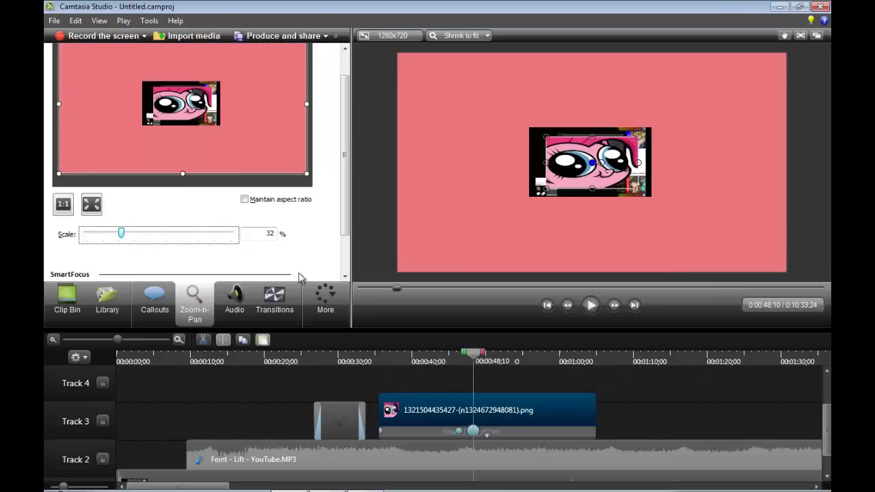
pyautogui.click(590, 305)
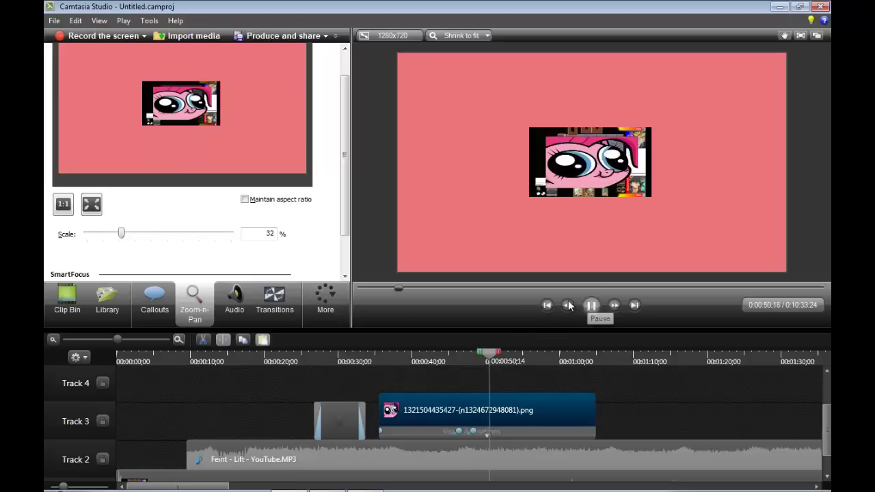
pyautogui.click(591, 305)
pyautogui.click(63, 204)
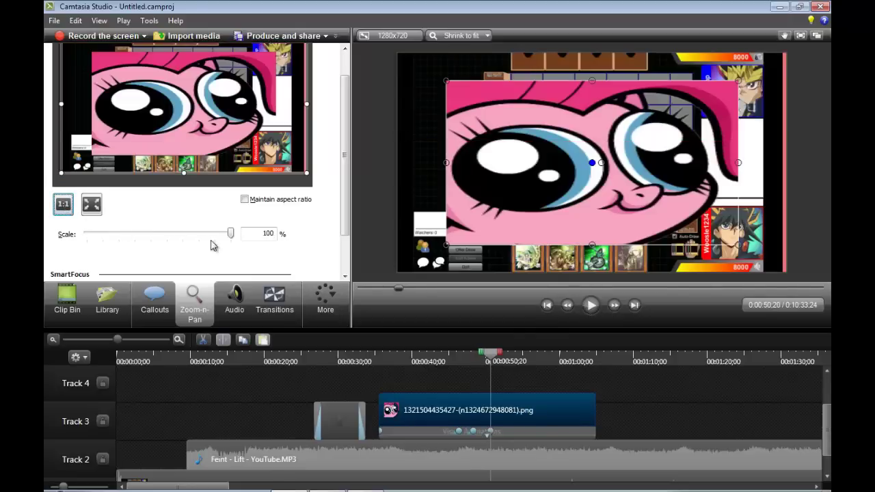
pyautogui.click(586, 313)
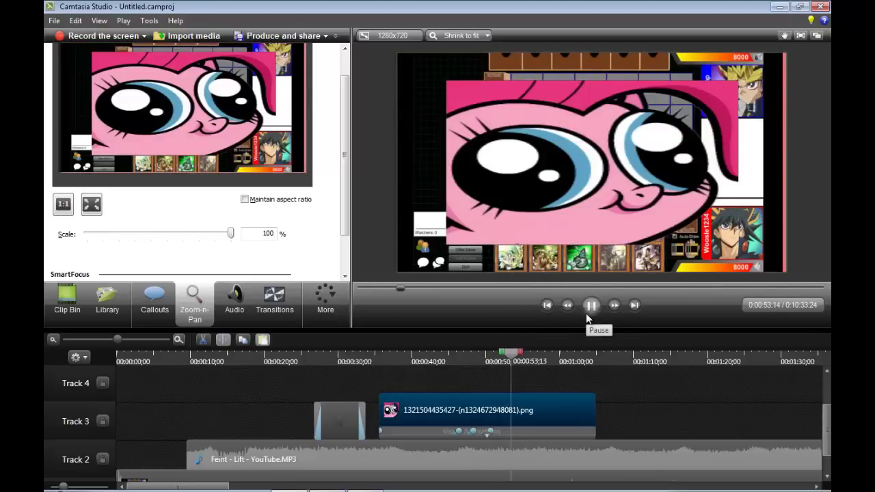
pyautogui.click(586, 311)
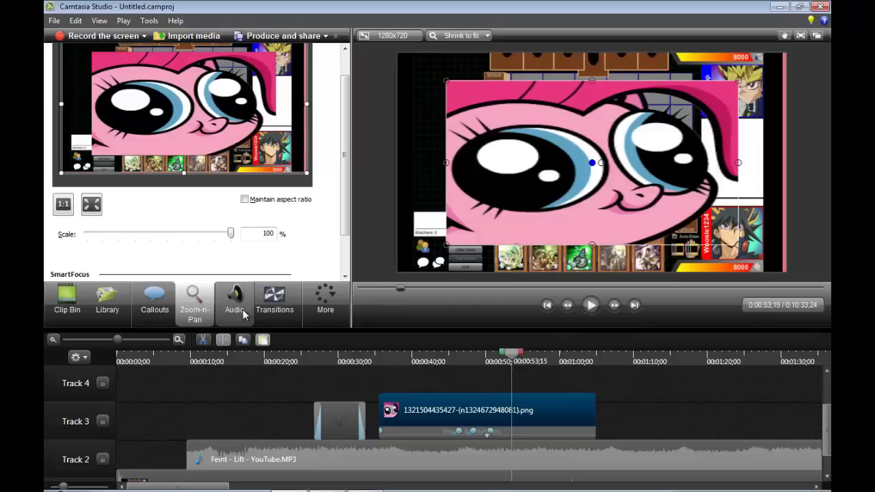
# Step: Scroll the Zoom-n-Pan panel down to the SmartFocus options
pyautogui.scroll(-2, 345, 171)
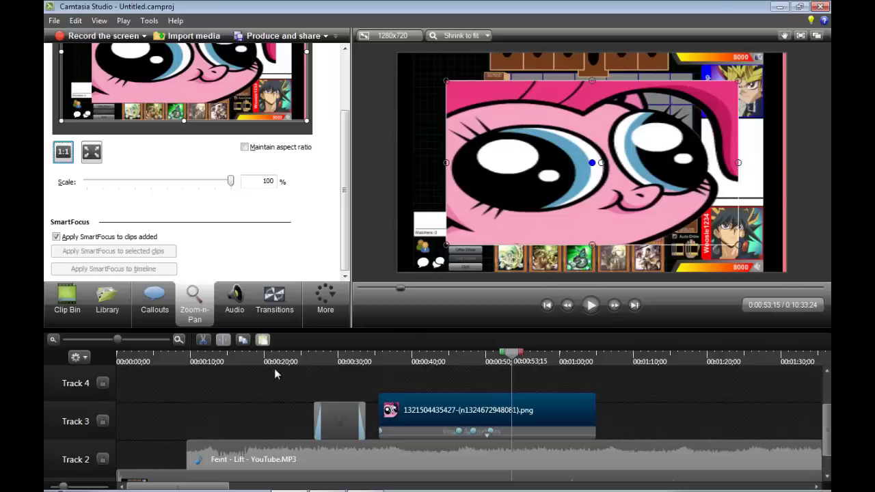
# Step: Switch to the Audio tab and scroll through its volume and fade tools
pyautogui.click(232, 299)
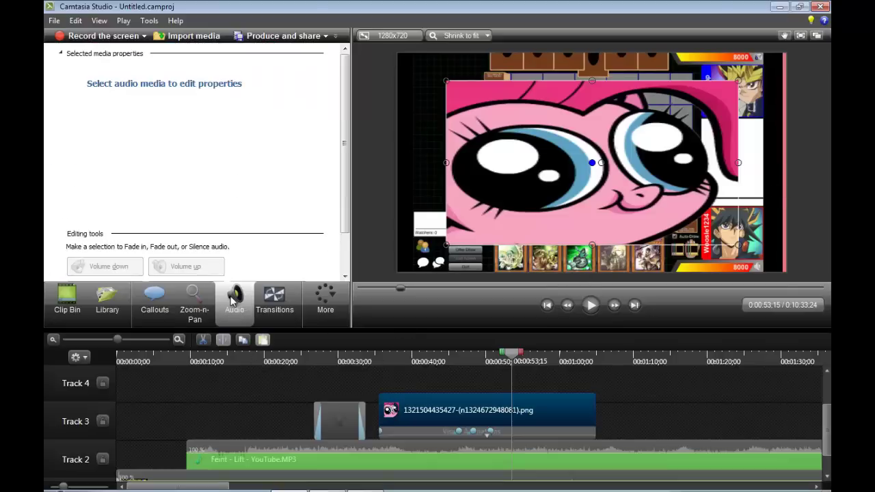
pyautogui.scroll(-1, 347, 113)
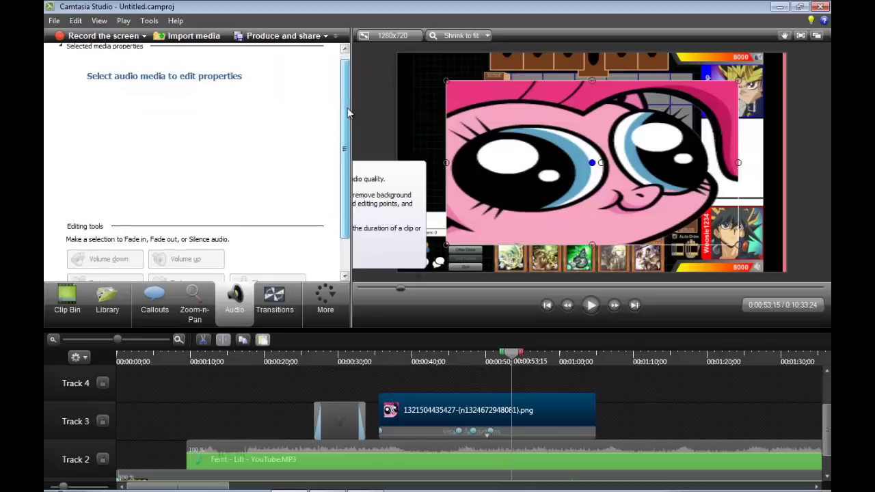
pyautogui.scroll(-3, 348, 113)
pyautogui.scroll(-1, 437, 424)
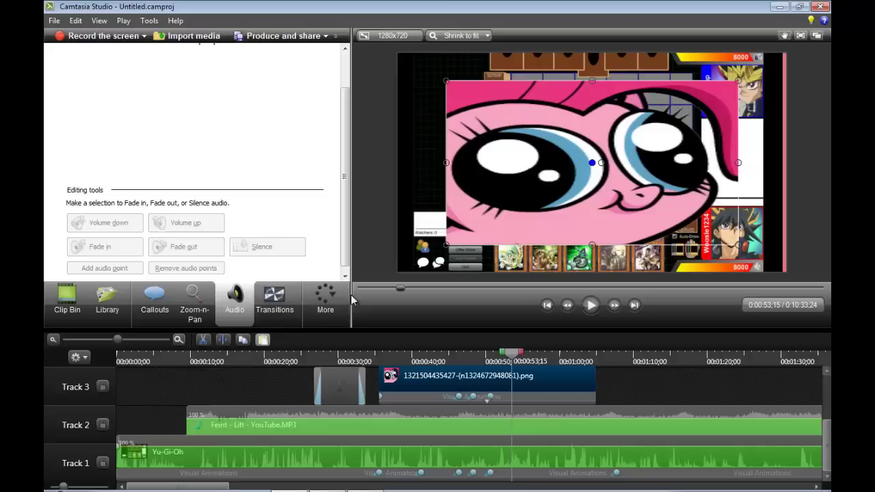
pyautogui.scroll(3, 343, 171)
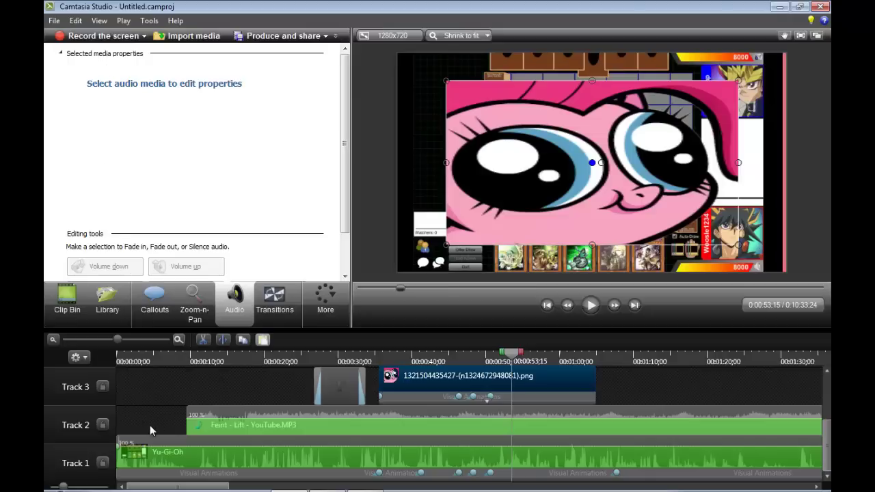
# Step: Select the Feint - Lift music clip and enable volume leveling
pyautogui.click(289, 413)
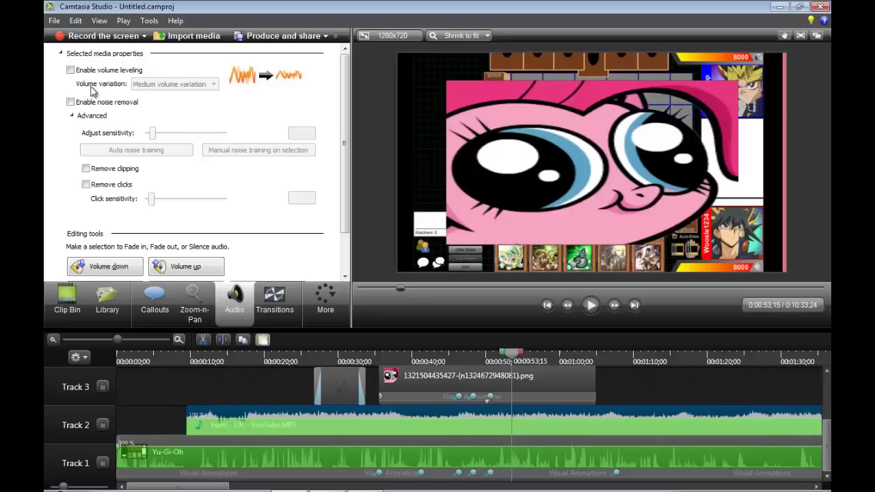
pyautogui.click(70, 71)
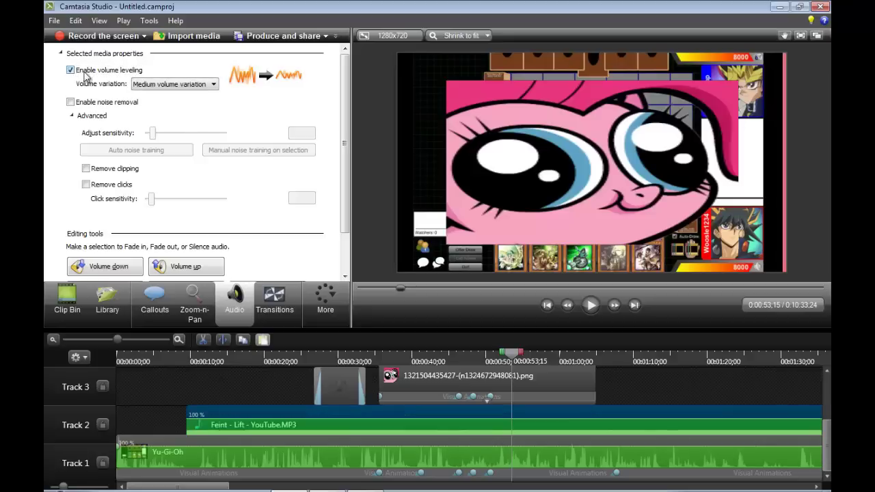
pyautogui.click(598, 306)
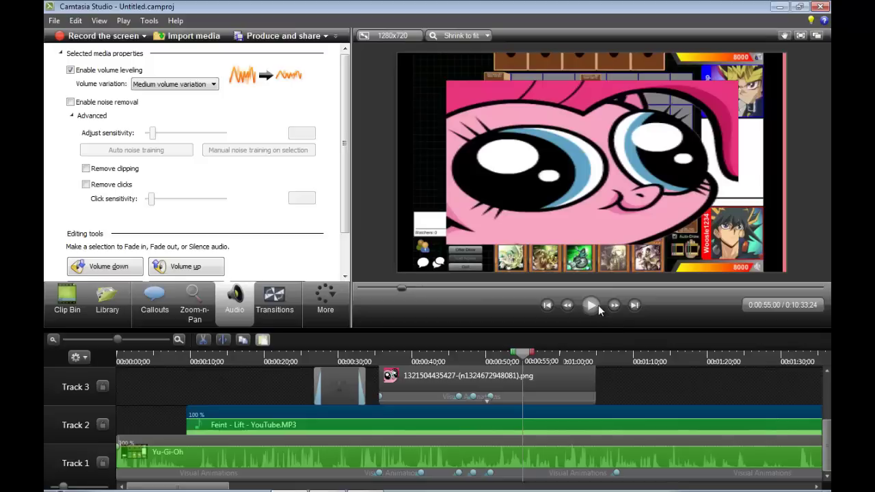
# Step: Try Low, High and Custom volume variation, then switch volume leveling off
pyautogui.click(179, 85)
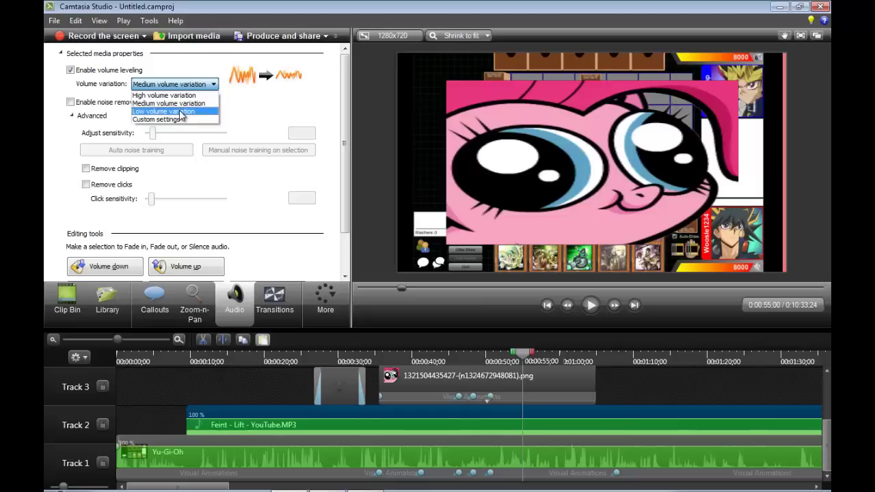
pyautogui.click(181, 115)
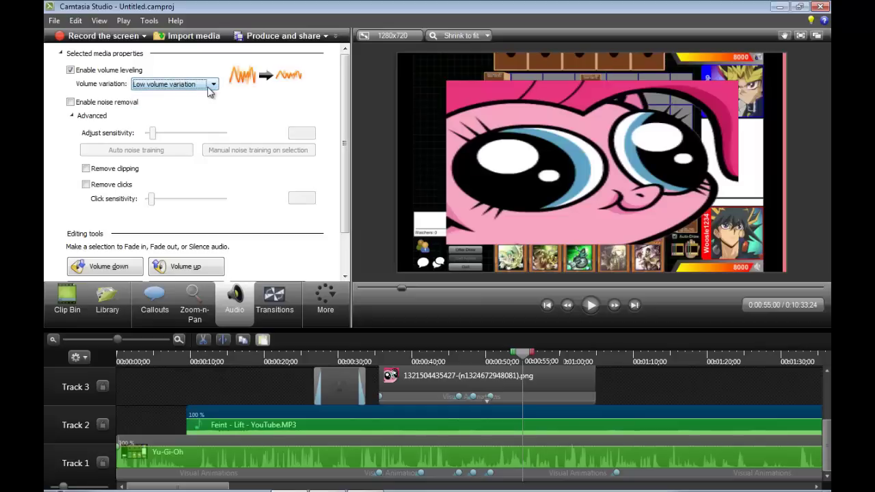
pyautogui.click(209, 90)
pyautogui.click(192, 91)
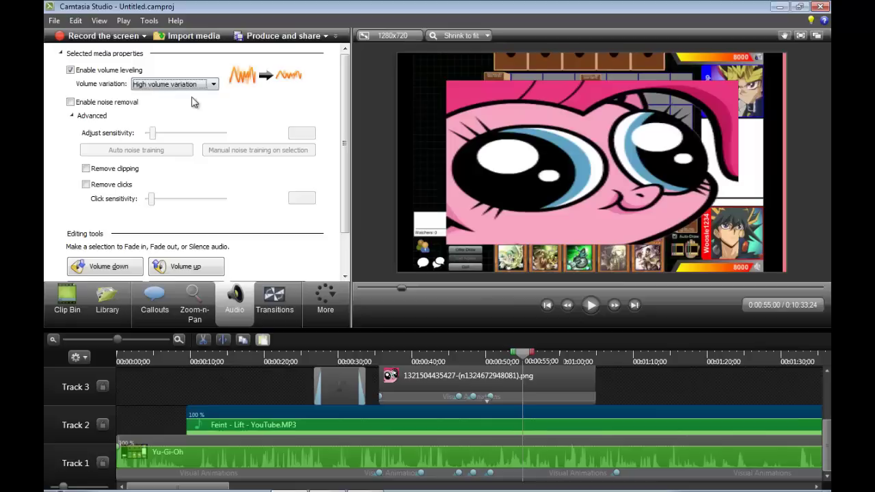
pyautogui.click(192, 88)
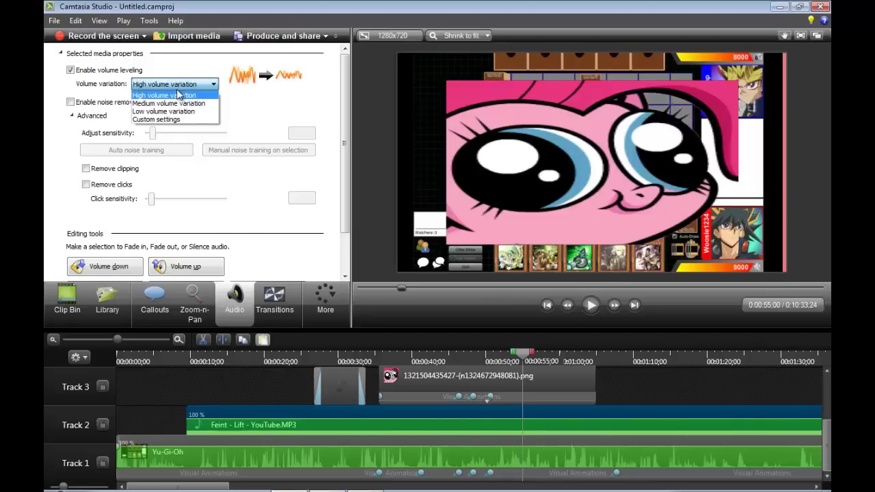
pyautogui.click(180, 120)
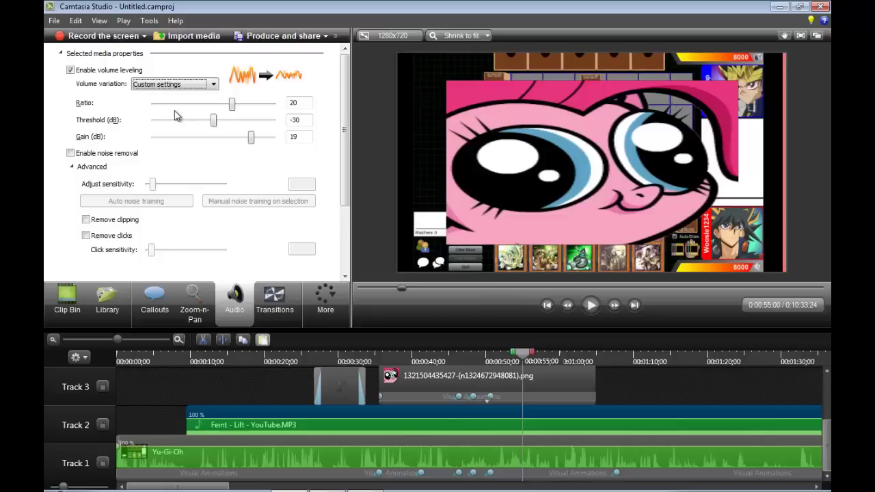
pyautogui.click(71, 71)
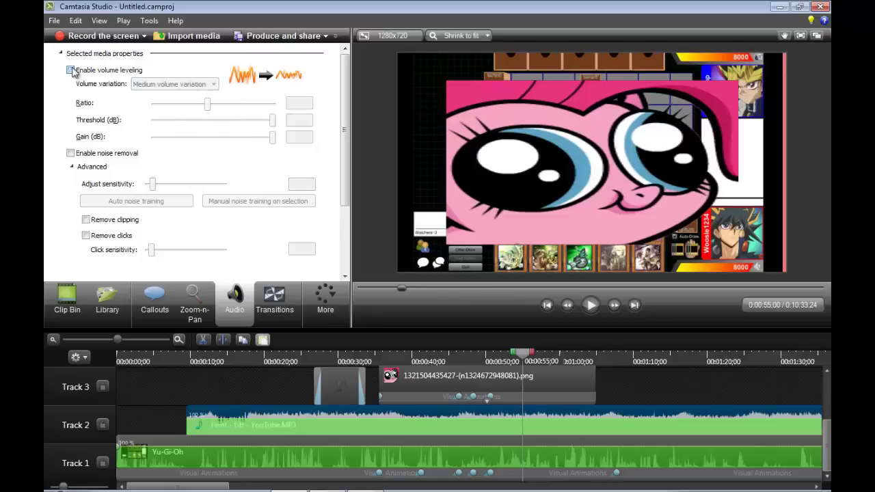
pyautogui.click(70, 153)
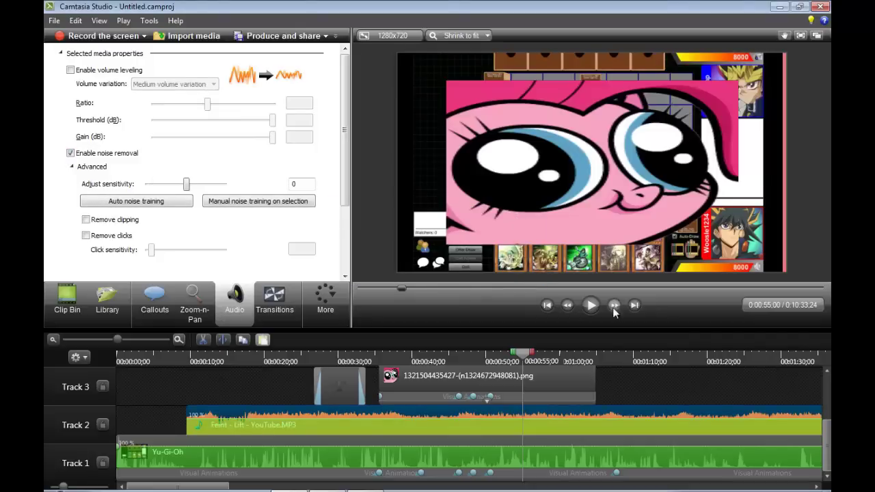
pyautogui.click(591, 306)
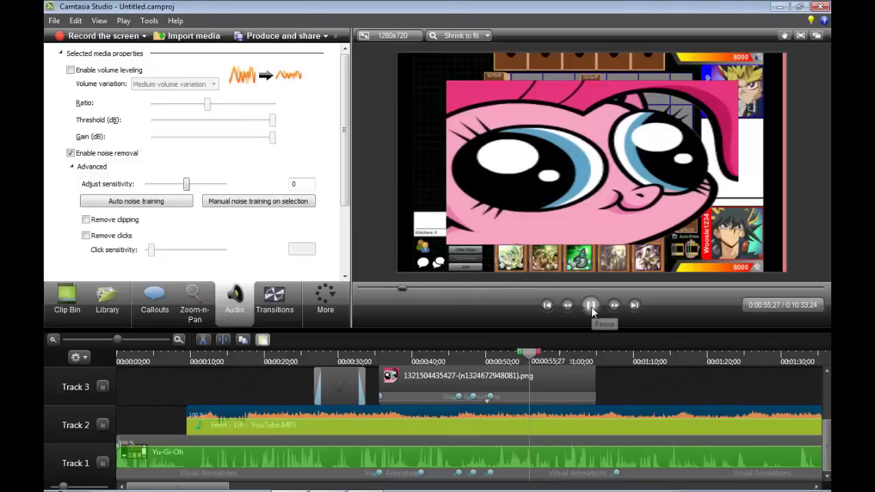
pyautogui.click(591, 307)
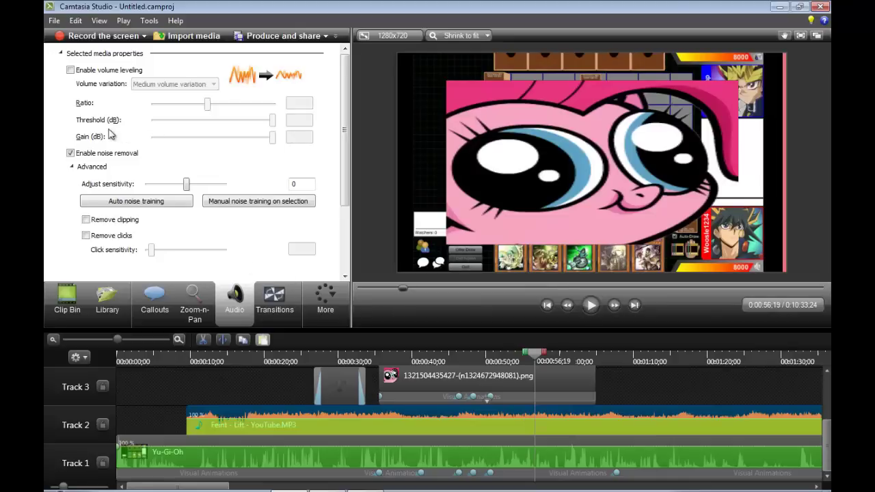
pyautogui.click(70, 154)
pyautogui.click(70, 154)
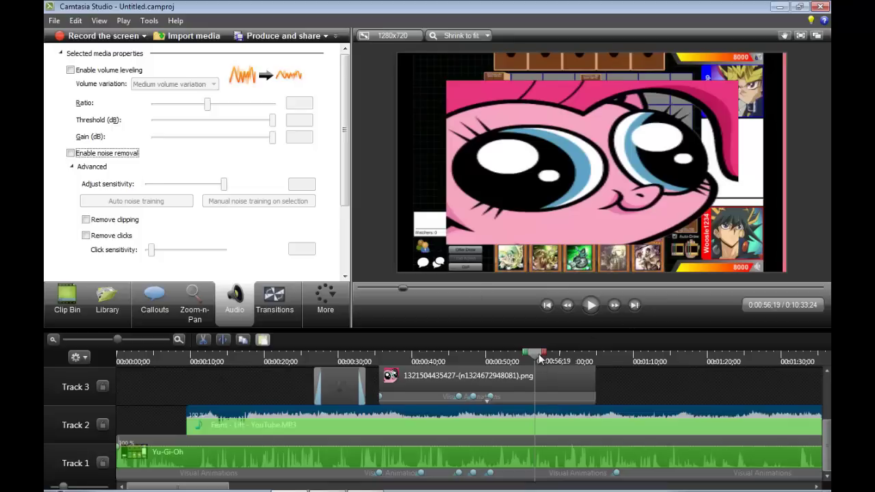
# Step: Drag the playhead back to about 0:00:08;16, showing the Rock, Paper, Scissors card screen
pyautogui.moveTo(535, 353)
pyautogui.mouseDown()
pyautogui.moveTo(488, 359)
pyautogui.moveTo(145, 350)
pyautogui.moveTo(180, 356)
pyautogui.moveTo(190, 367)
pyautogui.mouseUp()
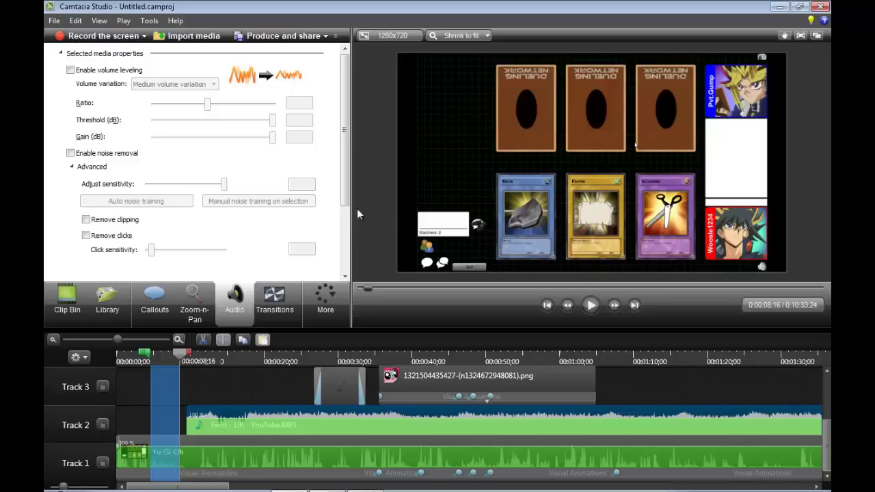
# Step: Scroll the Audio panel down and back up through its editing tools
pyautogui.scroll(-3, 345, 246)
pyautogui.scroll(2, 330, 249)
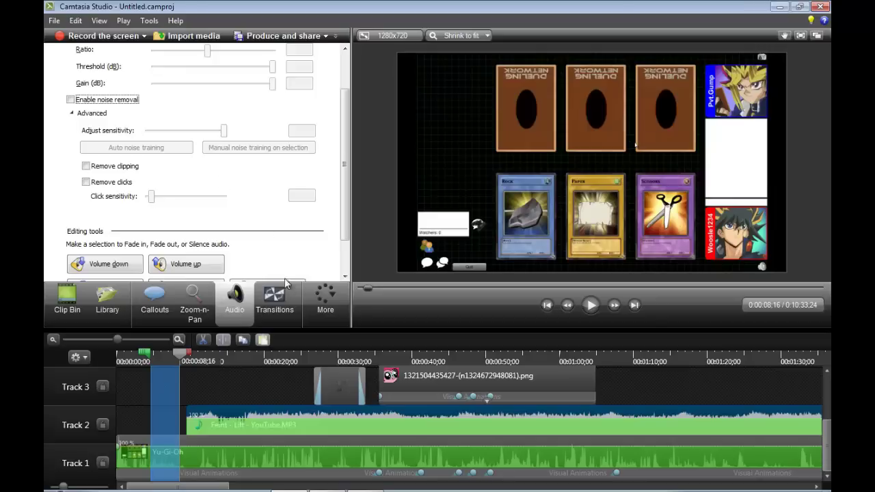
# Step: Add a second Pinkie Pie PNG from the Clip Bin at the playhead and place it after the first image
pyautogui.click(280, 302)
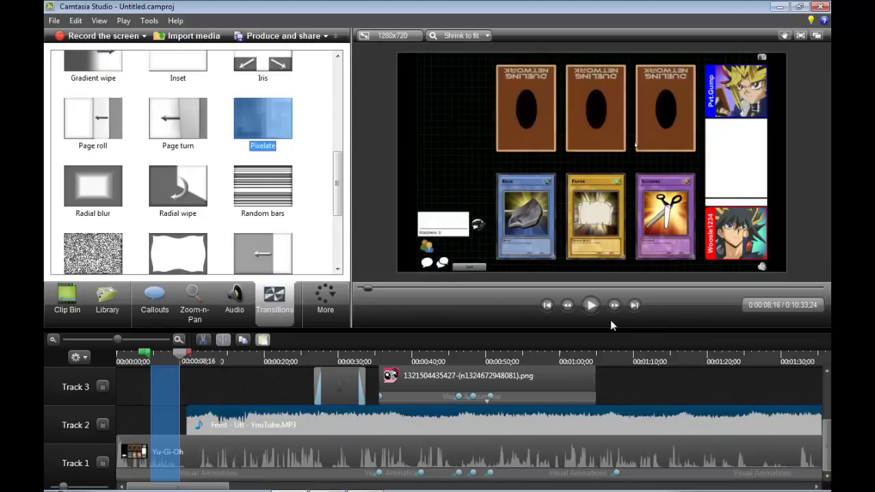
pyautogui.click(81, 297)
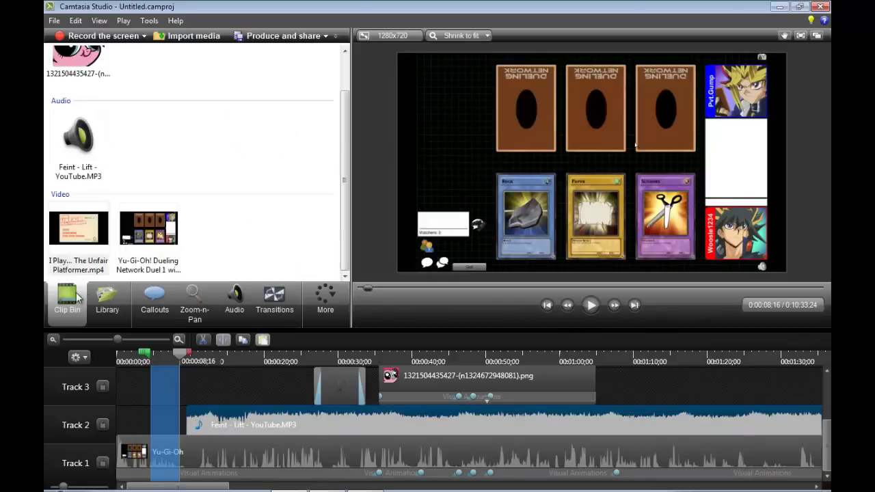
pyautogui.rightClick(94, 67)
pyautogui.click(124, 72)
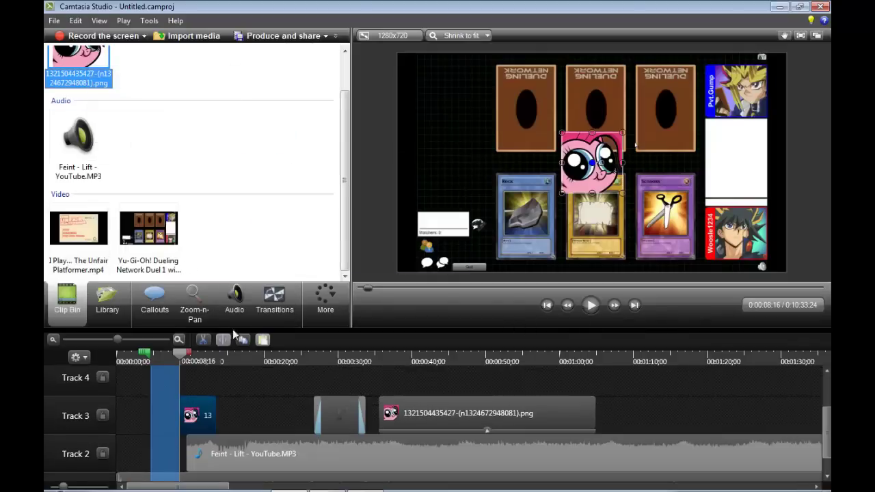
pyautogui.moveTo(190, 410); pyautogui.dragTo(610, 426)
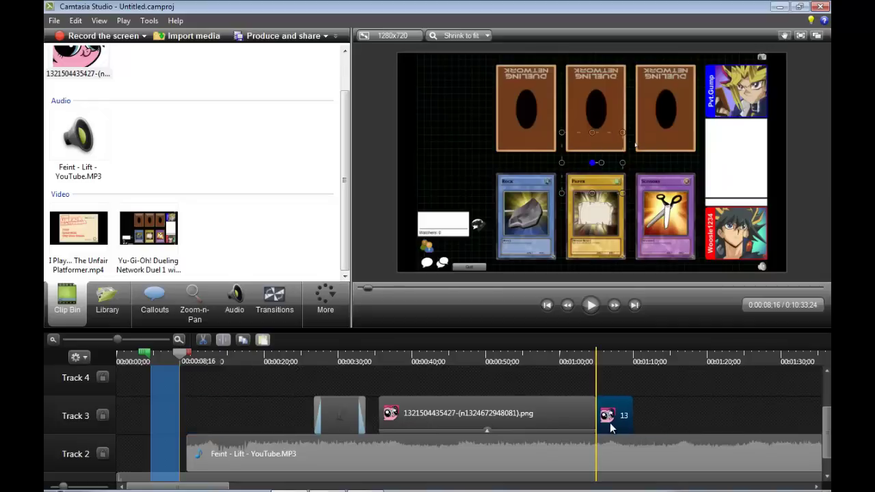
# Step: Show the Transitions gallery with Pixelate in view and park the playhead on the pink image at 0:01:02;18
pyautogui.click(276, 299)
pyautogui.scroll(-1, 340, 217)
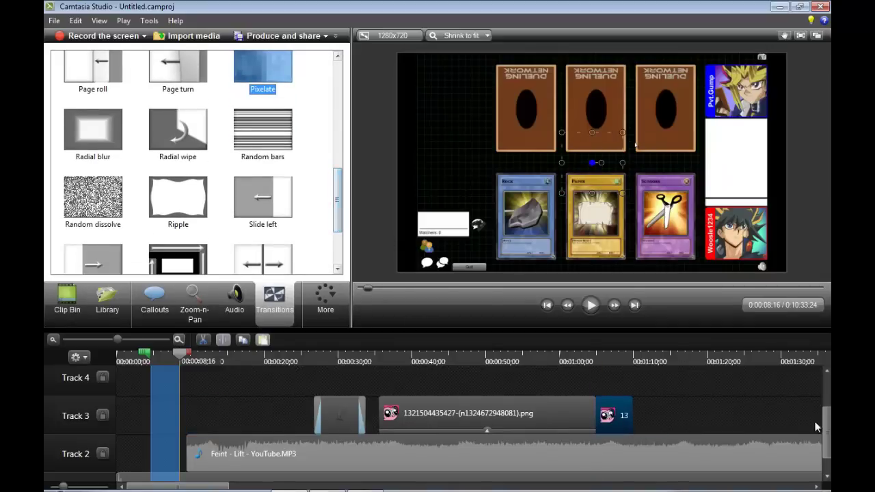
pyautogui.moveTo(826, 430); pyautogui.dragTo(826, 446)
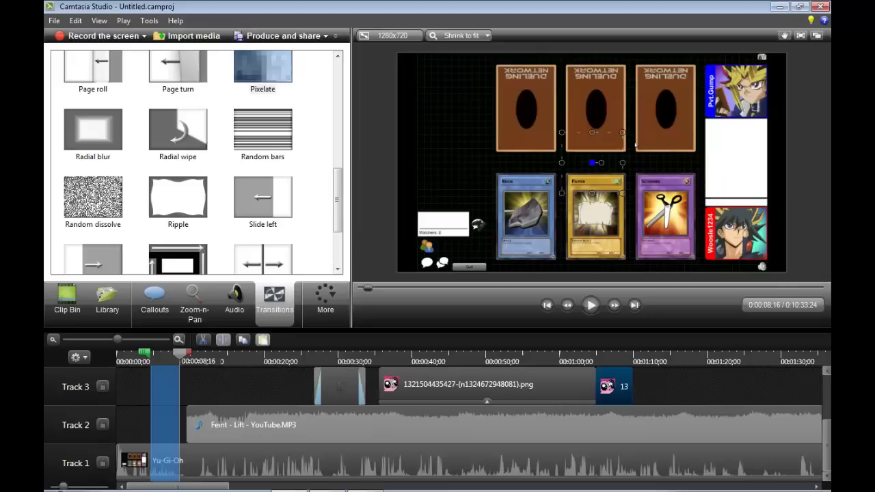
pyautogui.scroll(1, 636, 400)
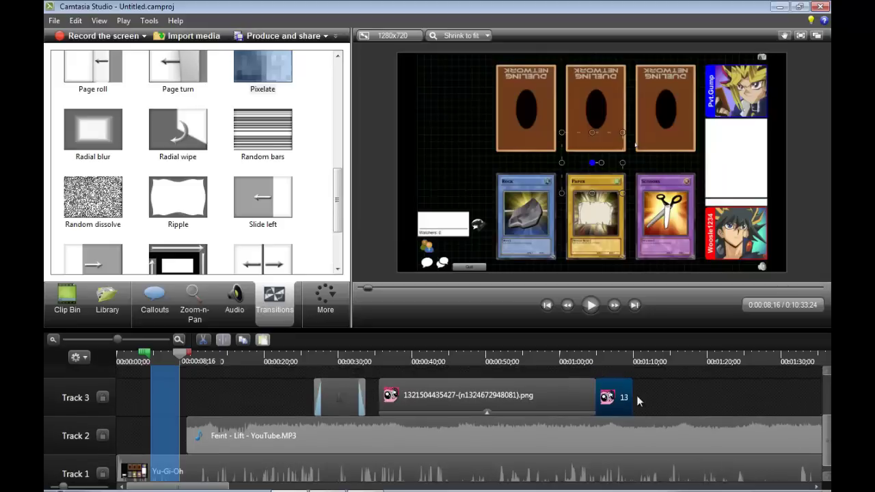
pyautogui.click(578, 352)
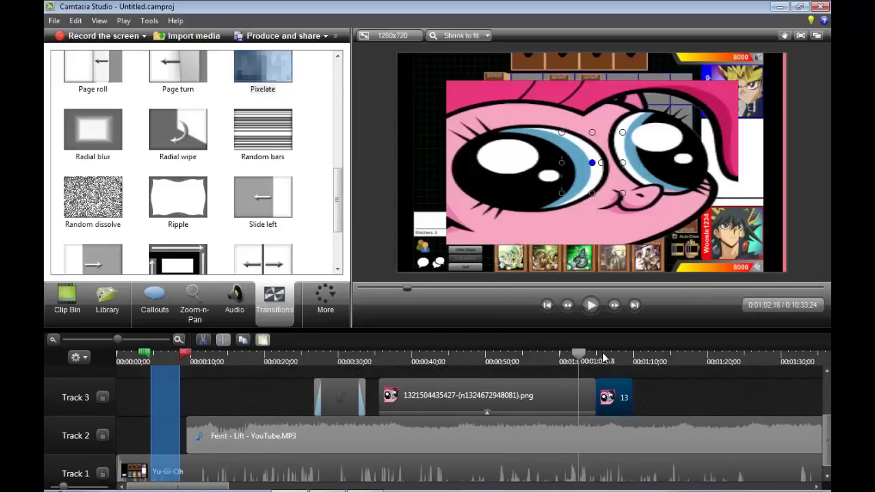
pyautogui.moveTo(344, 217)
pyautogui.mouseDown()
pyautogui.moveTo(335, 88)
pyautogui.moveTo(347, 230)
pyautogui.mouseUp()
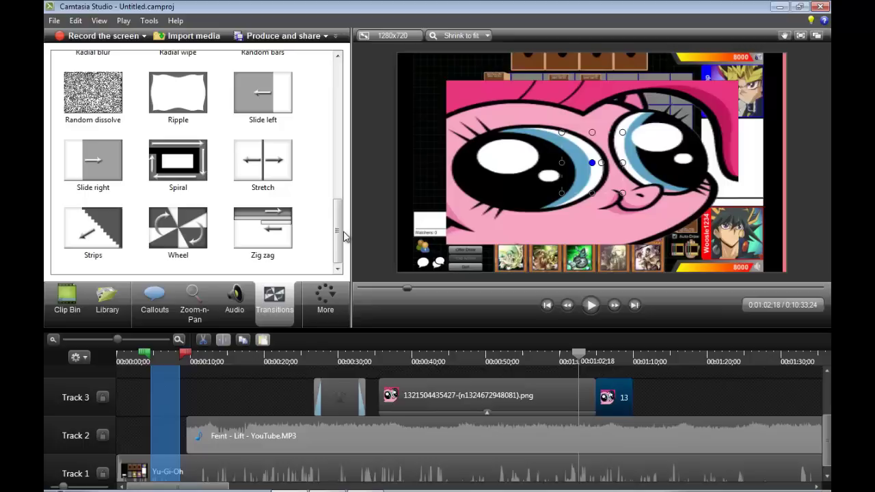
pyautogui.scroll(3, 339, 208)
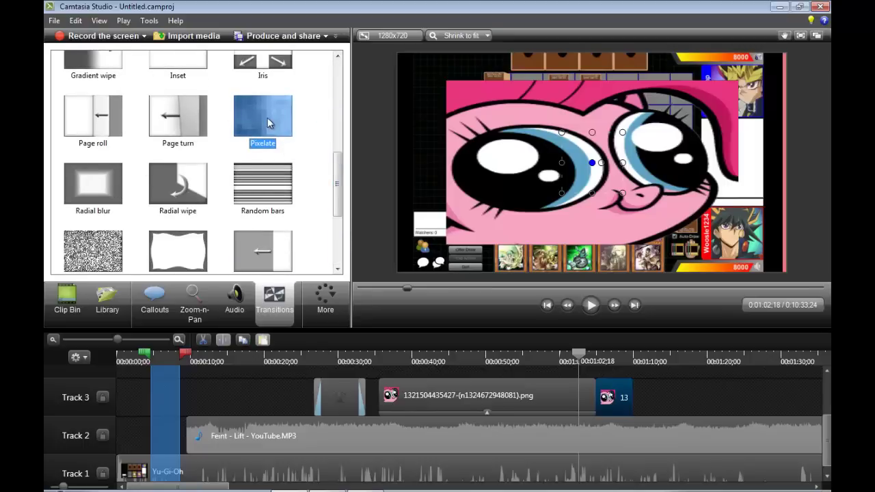
# Step: Place the Pixelate transition between the two Pinkie Pie image clips on Track 3
pyautogui.moveTo(267, 118); pyautogui.dragTo(410, 391)
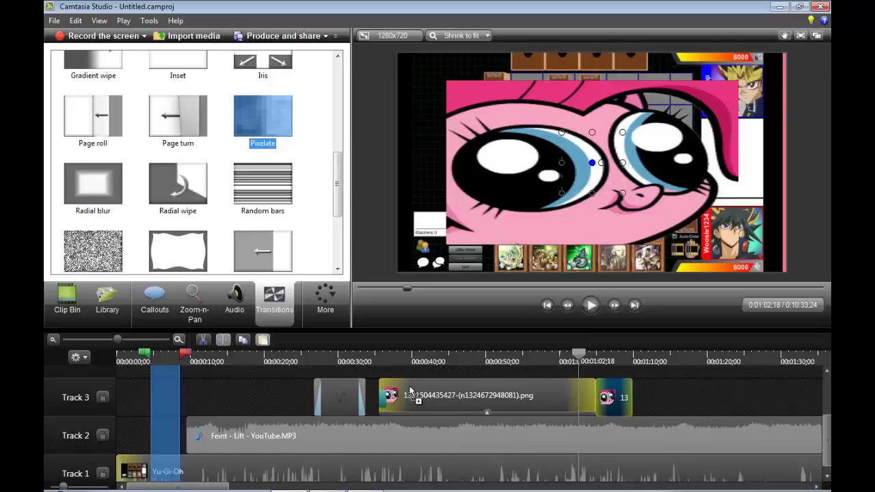
pyautogui.moveTo(409, 390); pyautogui.dragTo(408, 391)
pyautogui.moveTo(408, 394); pyautogui.dragTo(589, 402)
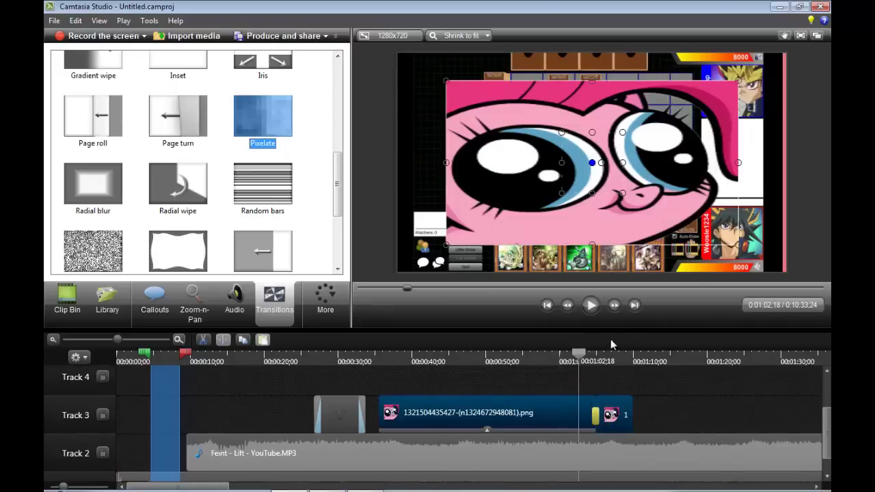
pyautogui.click(591, 307)
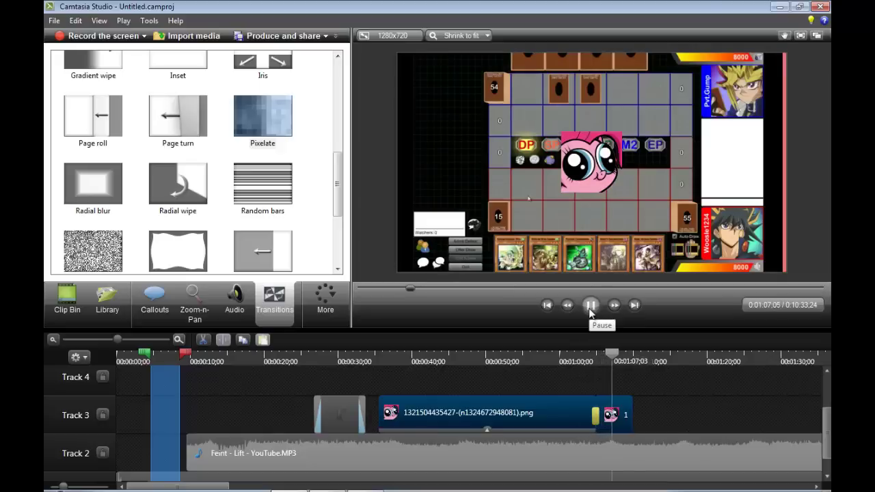
pyautogui.click(591, 307)
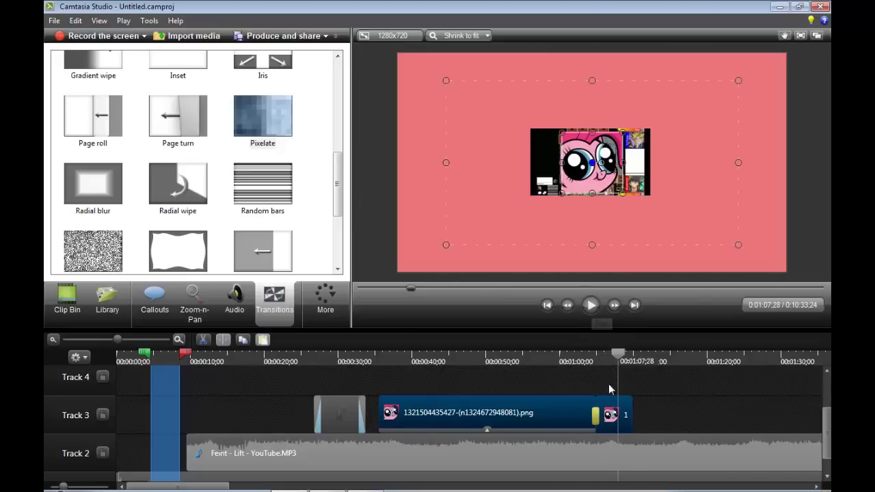
pyautogui.click(593, 353)
pyautogui.click(591, 306)
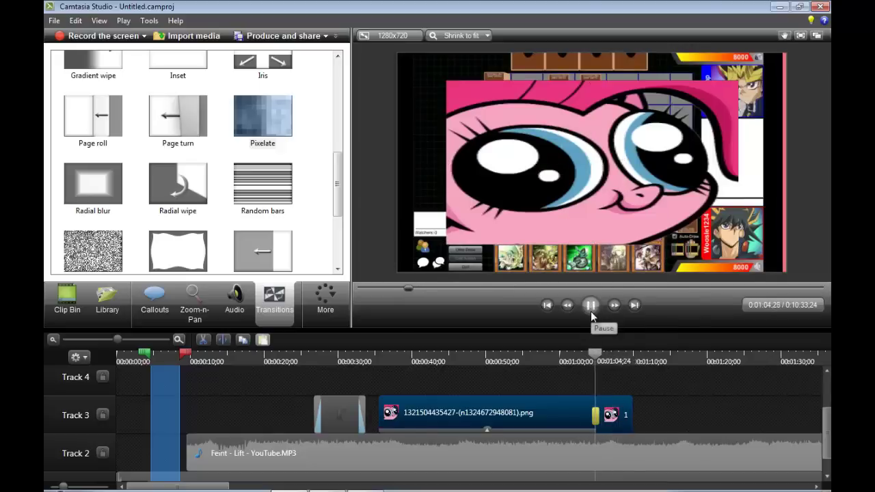
pyautogui.click(591, 306)
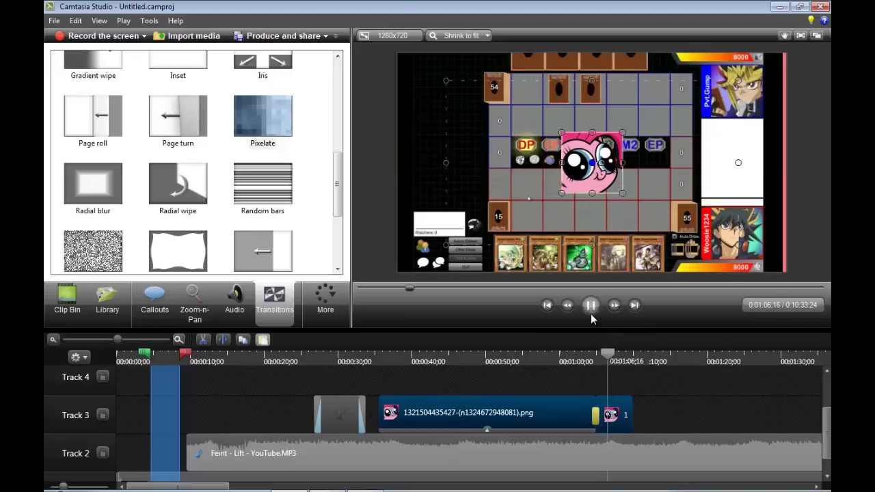
pyautogui.click(590, 314)
pyautogui.click(589, 356)
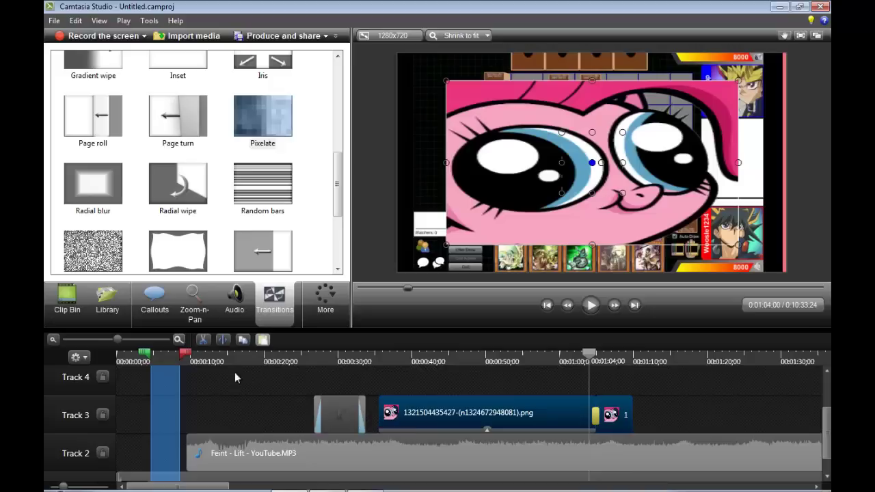
pyautogui.moveTo(589, 357); pyautogui.dragTo(615, 357)
pyautogui.click(585, 311)
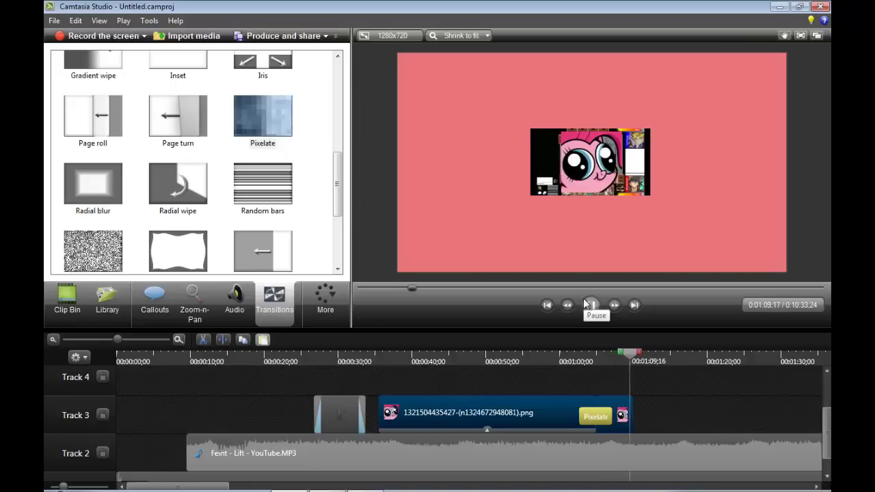
pyautogui.click(590, 305)
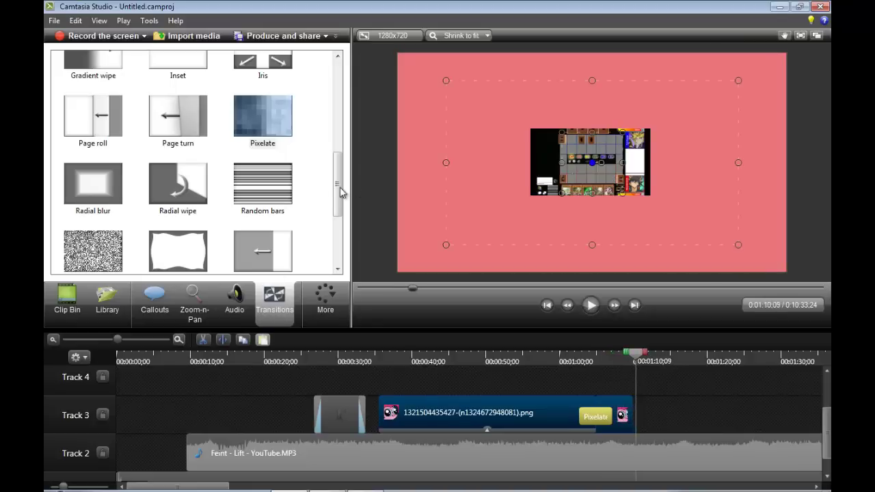
pyautogui.click(326, 294)
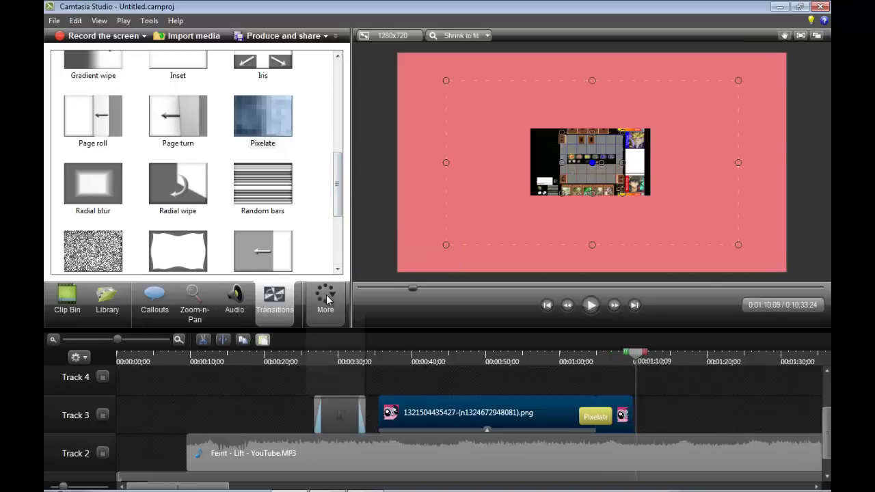